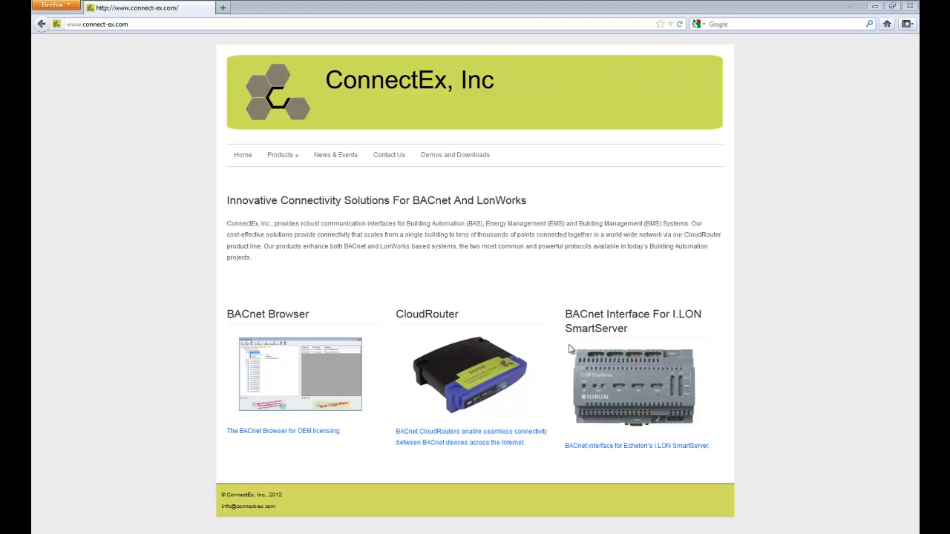
Download and save the OEM BACnet Browser demo installer from connect-ex.com's Demos and Downloads page.
click(109, 25)
click(459, 156)
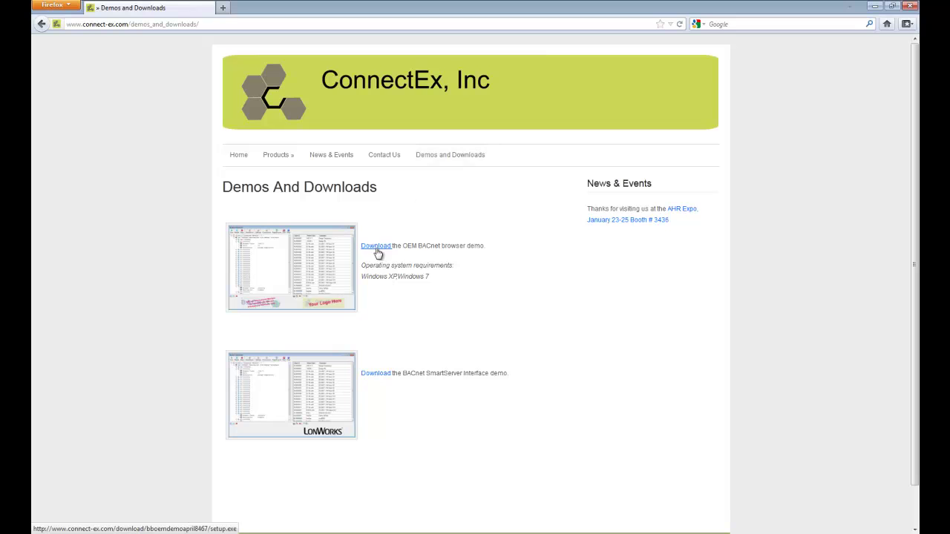
click(377, 250)
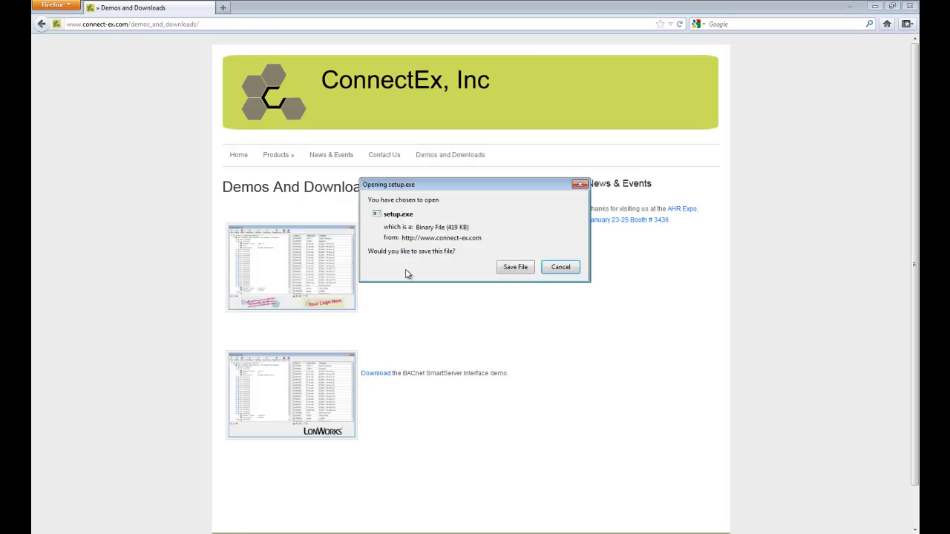
click(515, 268)
Run the downloaded setup.exe and confirm its security warning.
click(194, 190)
double_click(194, 190)
click(499, 278)
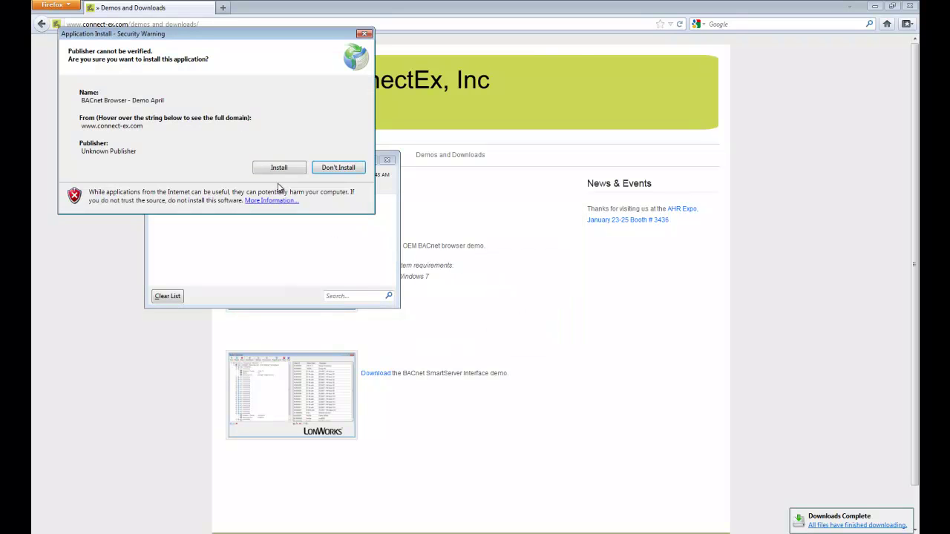
Install the April Demo, allow firewall access, and tick 'Do not show this again' on the Notices.
click(275, 168)
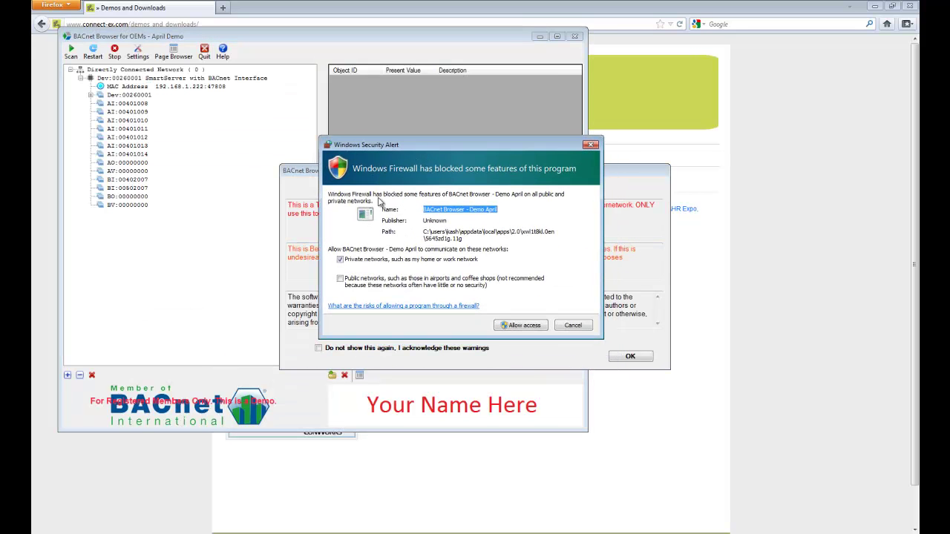
click(510, 328)
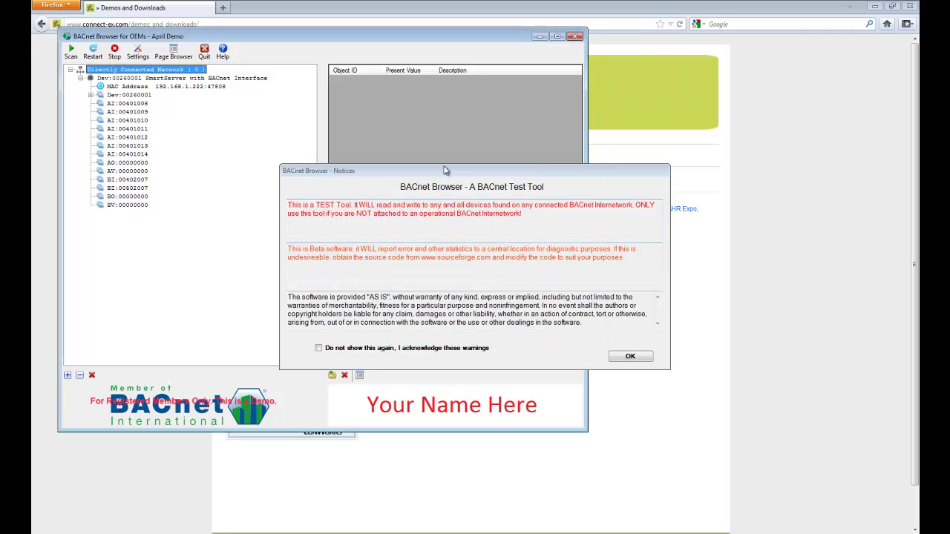
click(447, 170)
drag(461, 179, 368, 138)
click(226, 307)
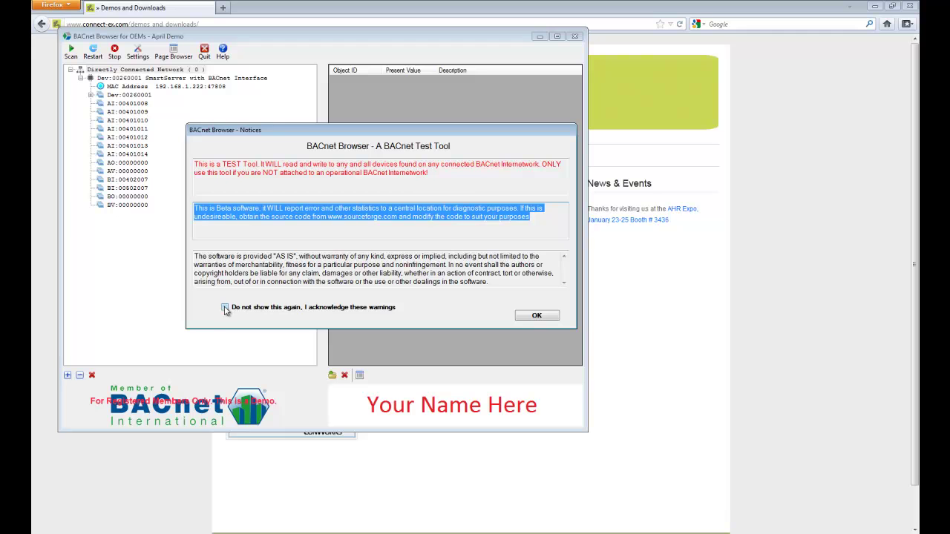
click(538, 315)
drag(472, 38, 594, 90)
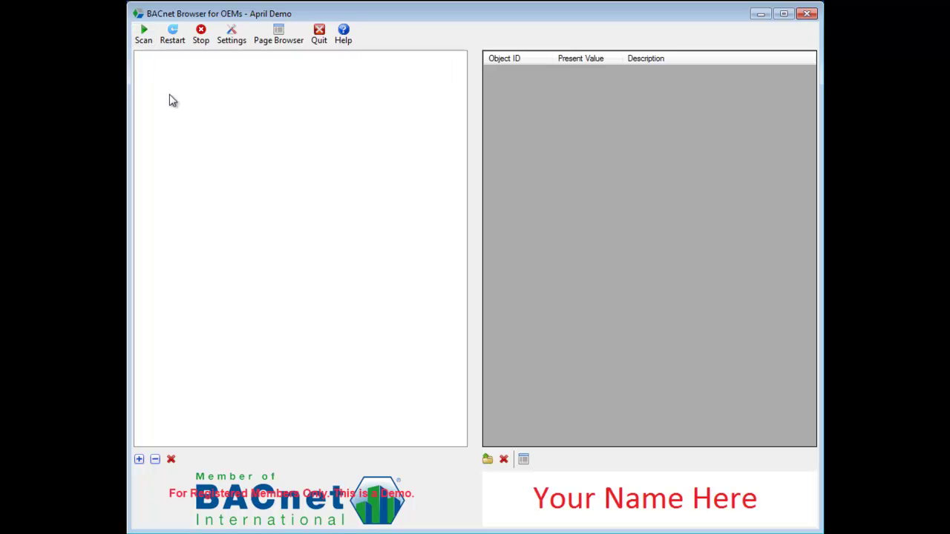
Scan, clear and rescan the network, then expand Device 260001 SmartServer to list its objects.
click(144, 35)
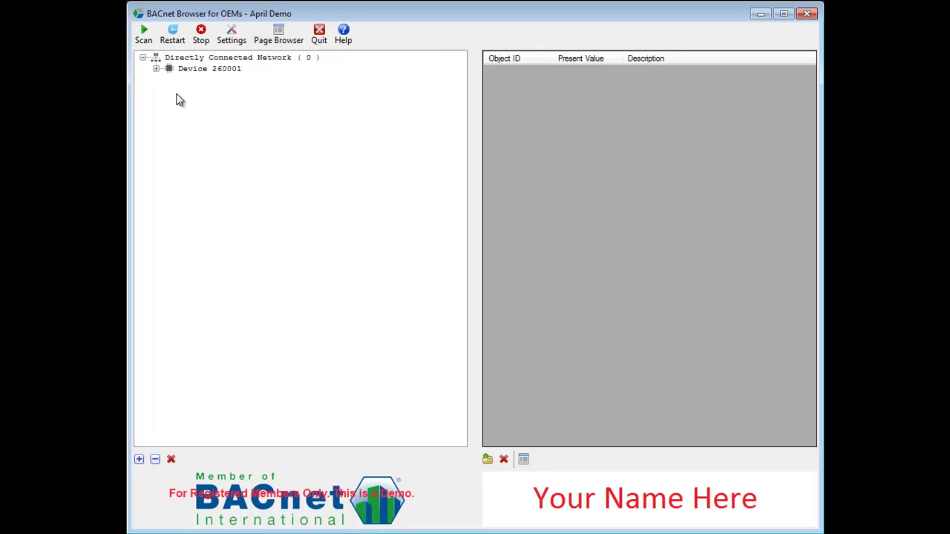
click(156, 69)
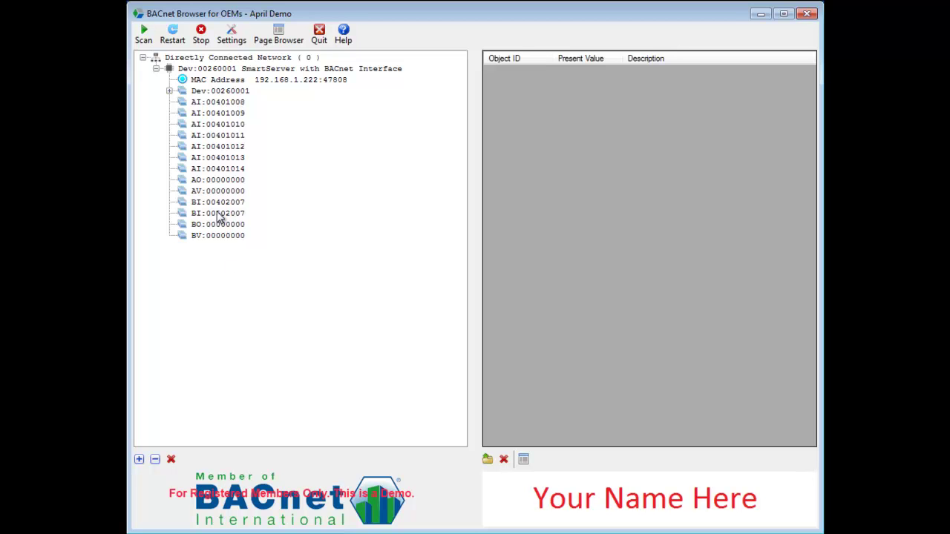
click(172, 459)
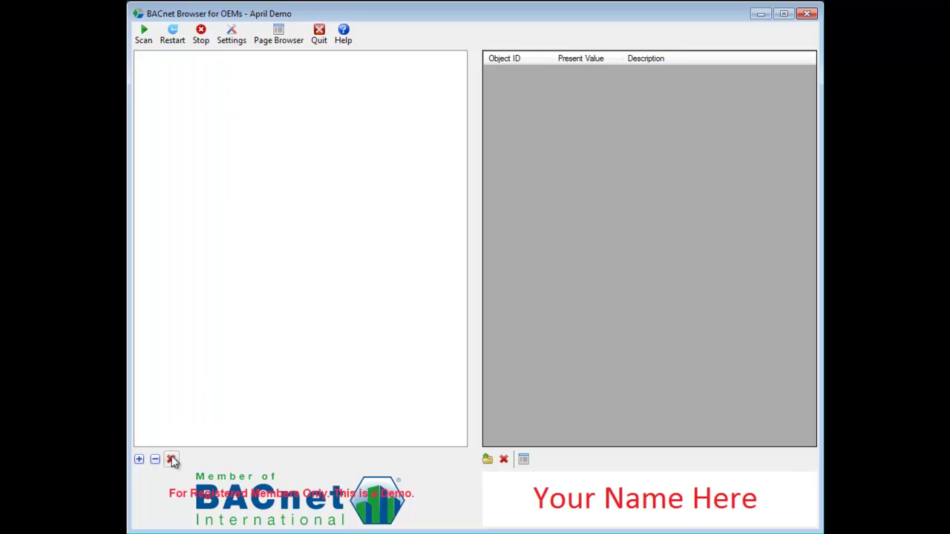
click(153, 40)
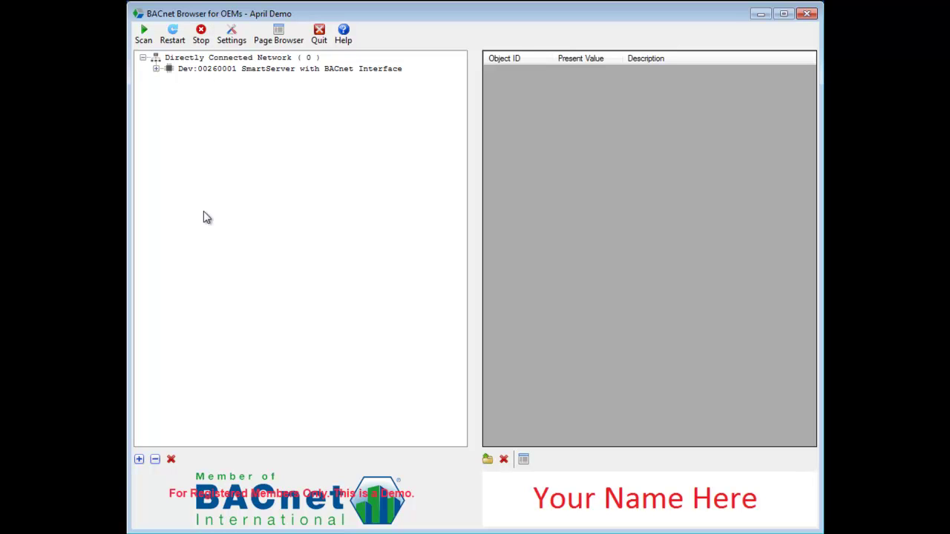
click(171, 460)
click(144, 36)
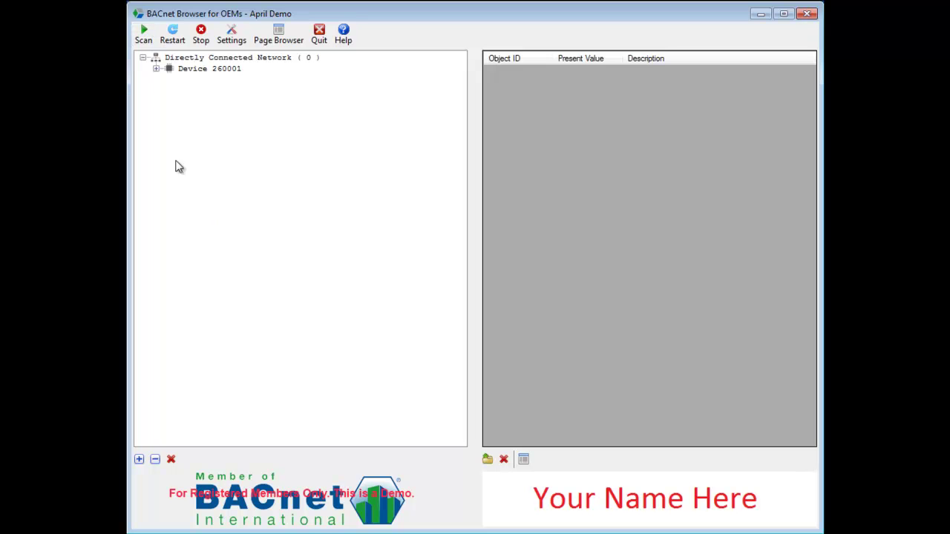
click(156, 68)
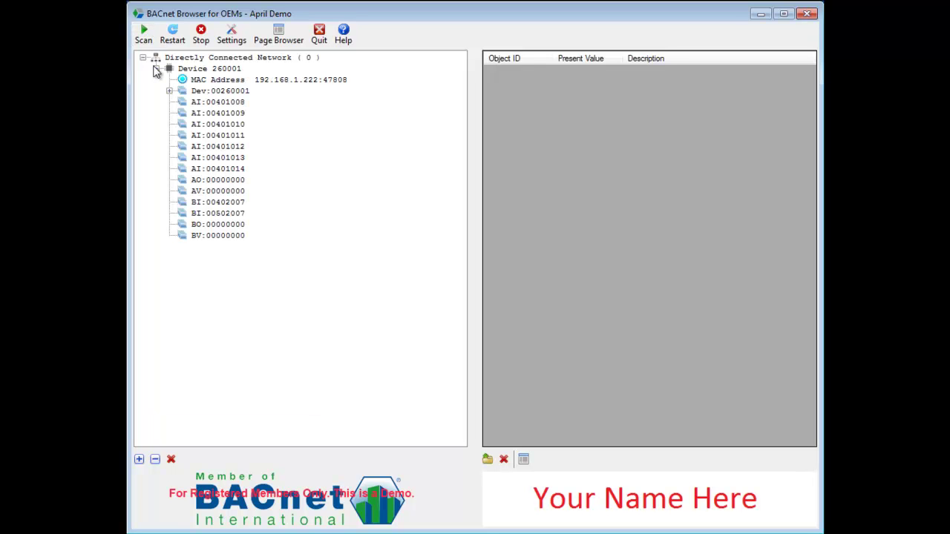
click(255, 69)
click(220, 105)
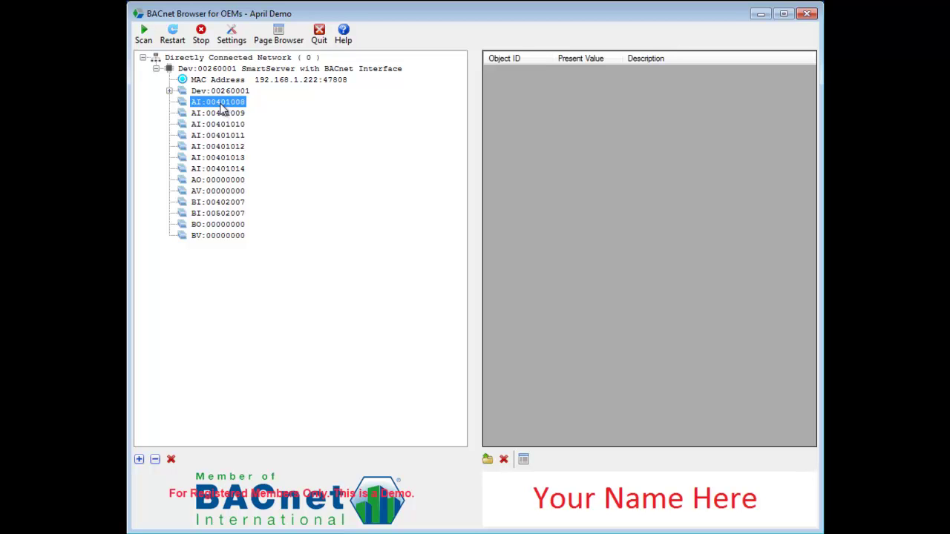
Add AI:00401008, AI:00401009, AI:00401010 and AV:00000000 to the grid view.
right_click(221, 109)
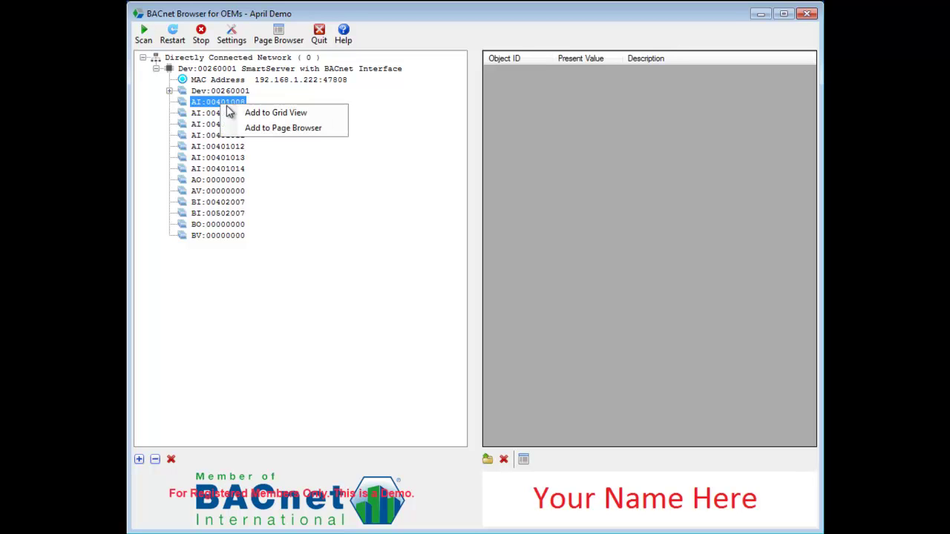
click(272, 116)
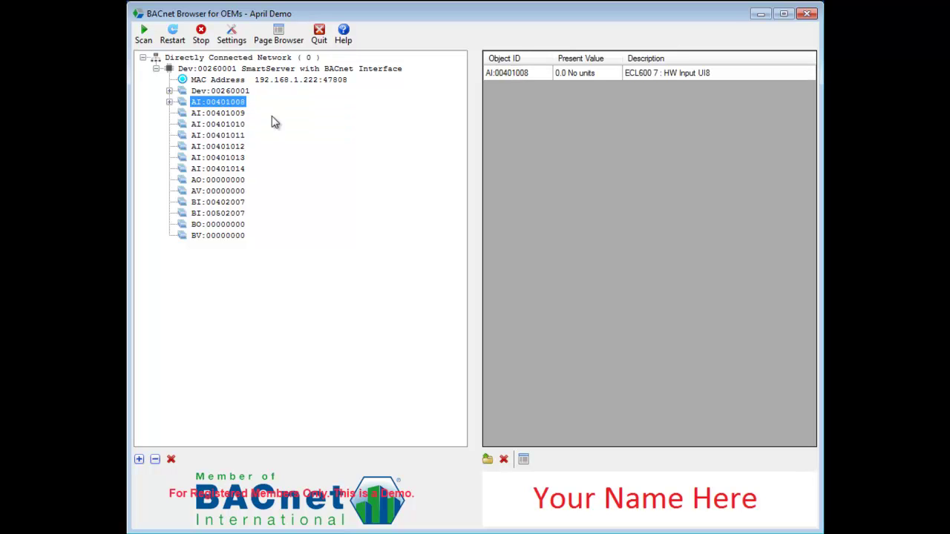
right_click(216, 116)
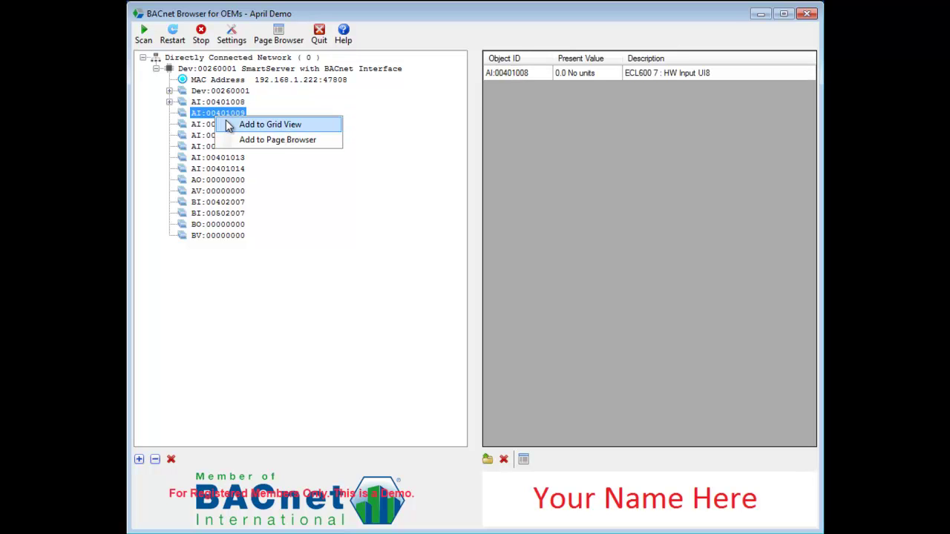
click(245, 125)
right_click(226, 125)
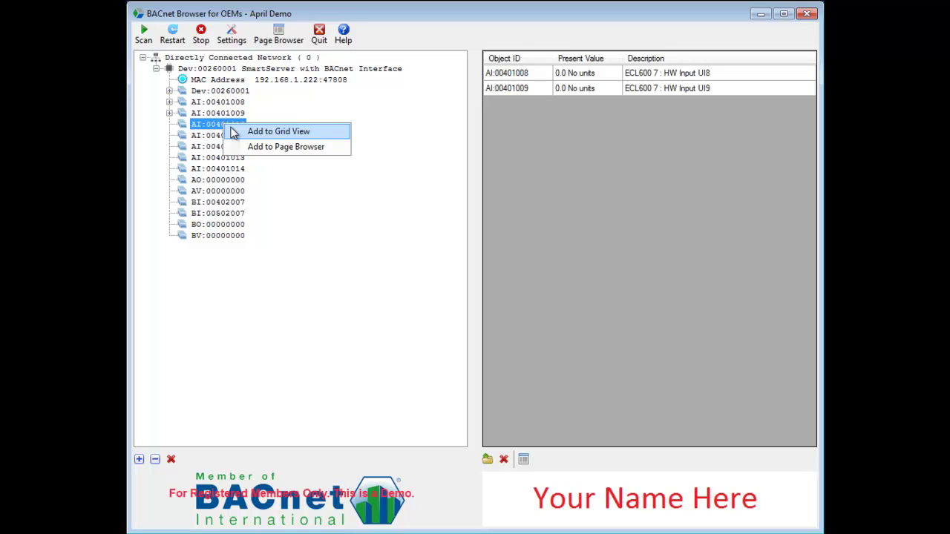
click(234, 132)
right_click(216, 191)
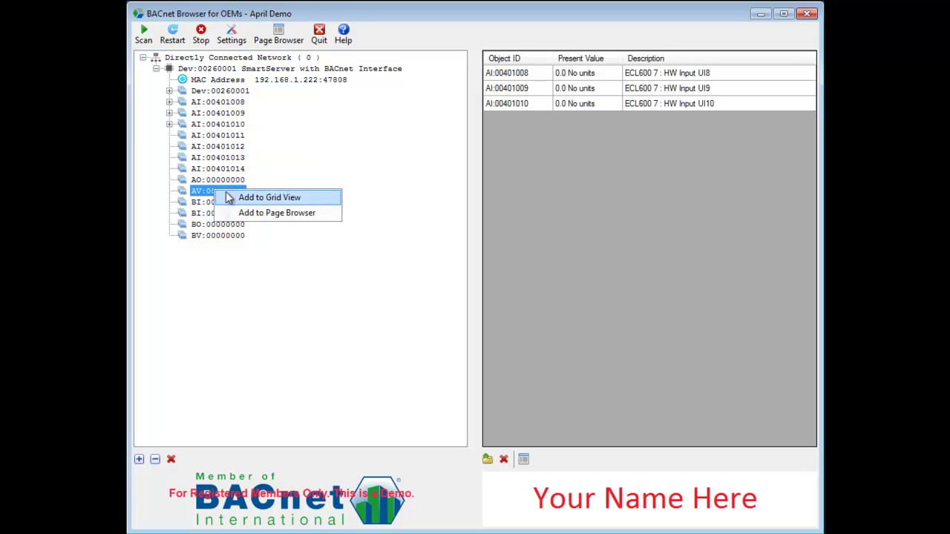
click(229, 198)
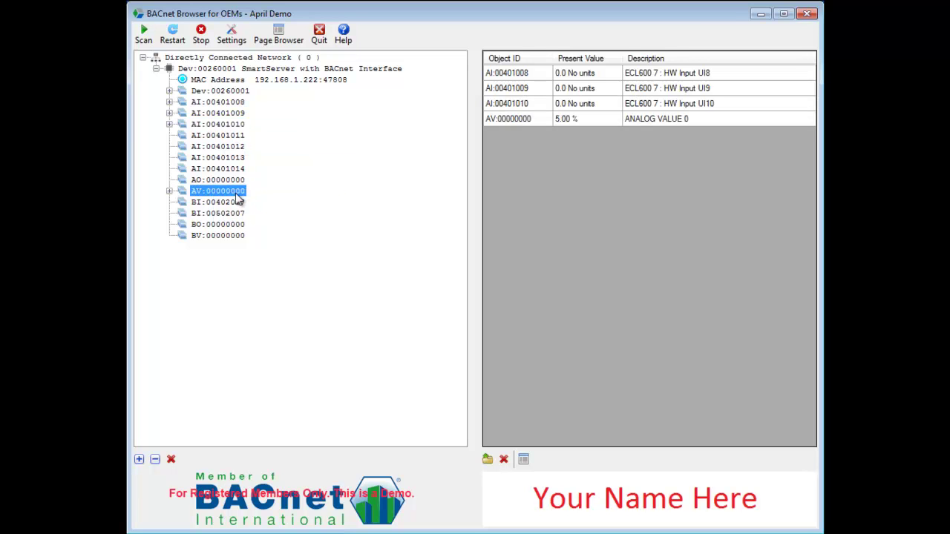
click(587, 118)
right_click(587, 118)
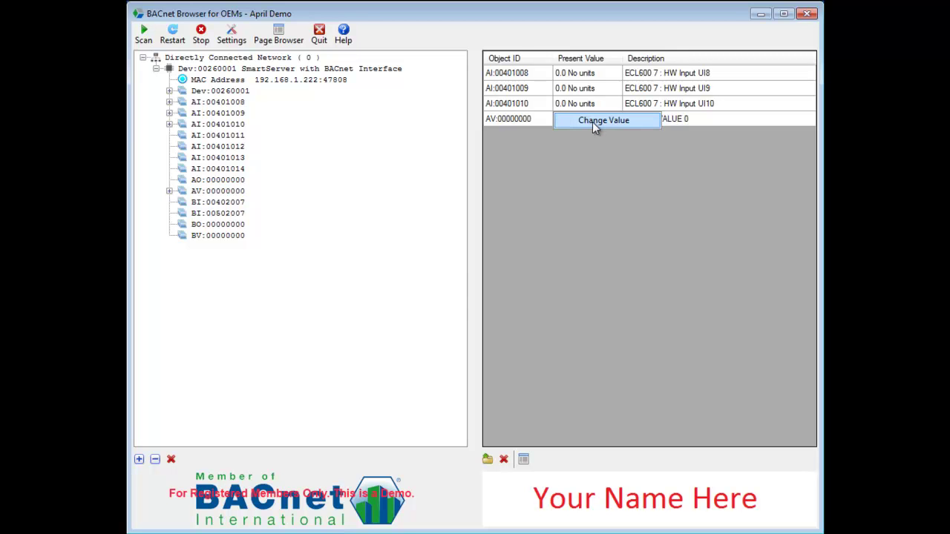
Change AV:00000000's present value from 5.00 % to 30.00 % and inspect its Present Value property.
click(594, 126)
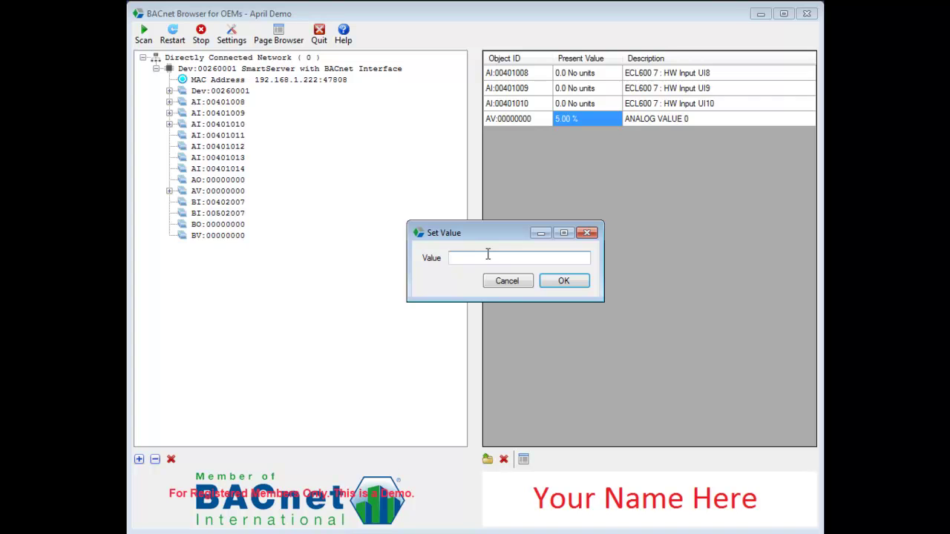
text(50)
key(Return)
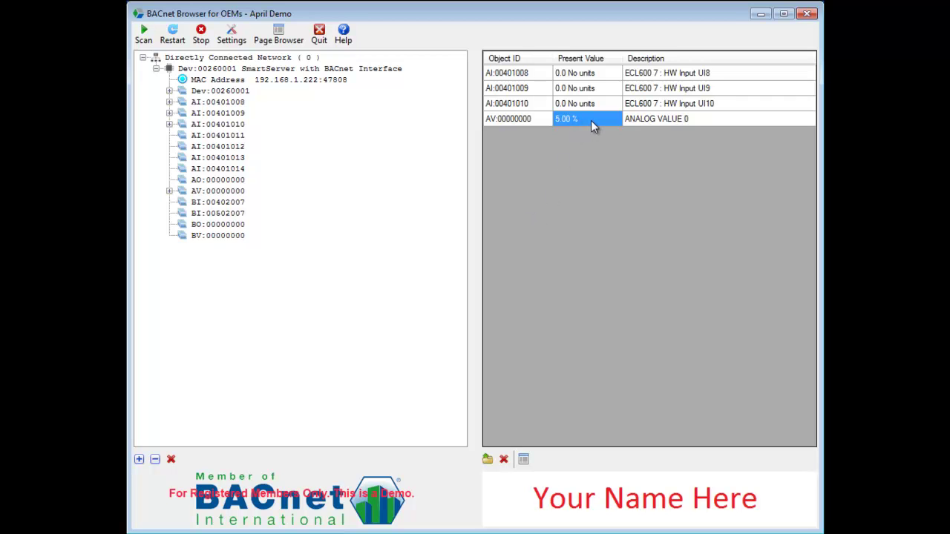
click(170, 190)
click(283, 205)
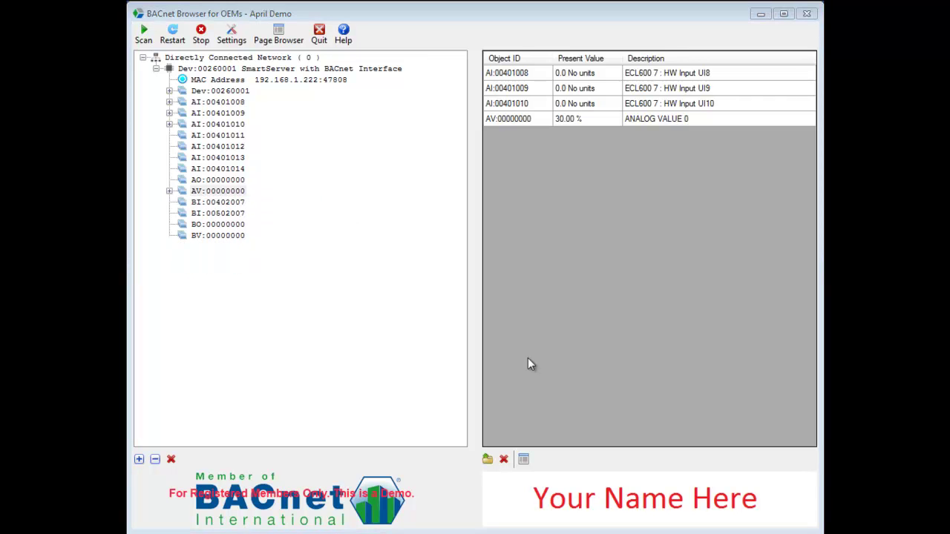
Check Enable Configuration Options on the Advanced settings tab, then add AI:00401008 to the grid.
click(226, 41)
click(437, 180)
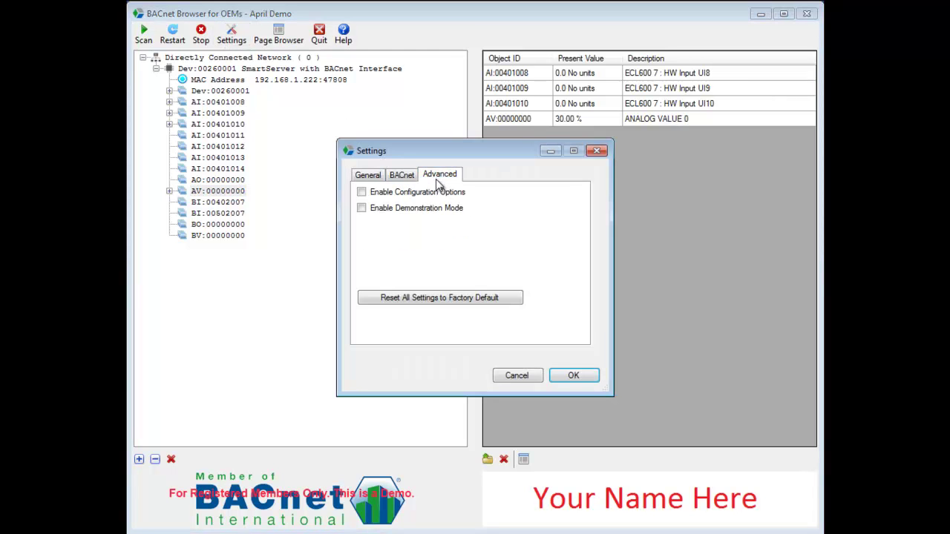
click(362, 193)
click(573, 376)
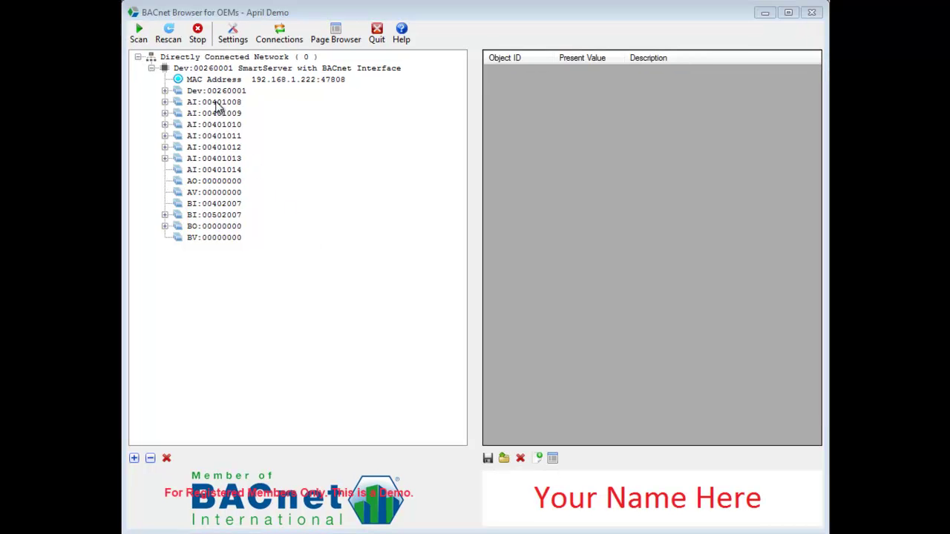
right_click(214, 104)
click(223, 111)
Add AI:00401009, AI:00401010 and AI:00401011 to the grid view.
right_click(225, 112)
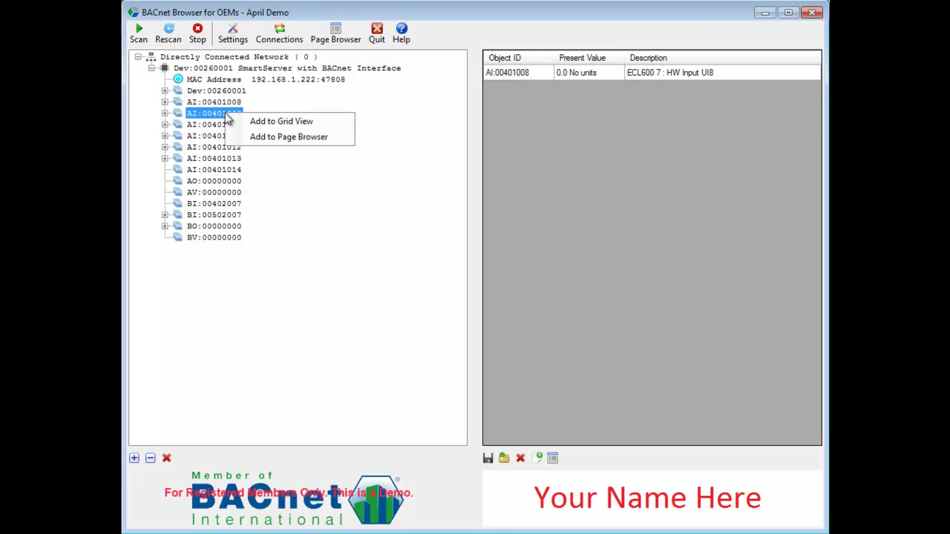
click(233, 125)
right_click(233, 125)
click(241, 129)
right_click(234, 137)
click(245, 144)
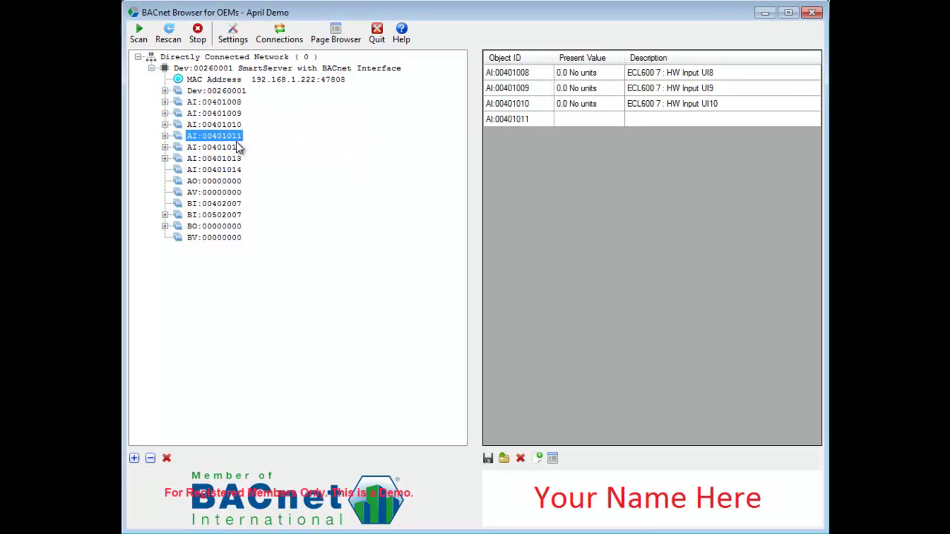
Create a new page from the grid objects named 'Page test'.
click(540, 460)
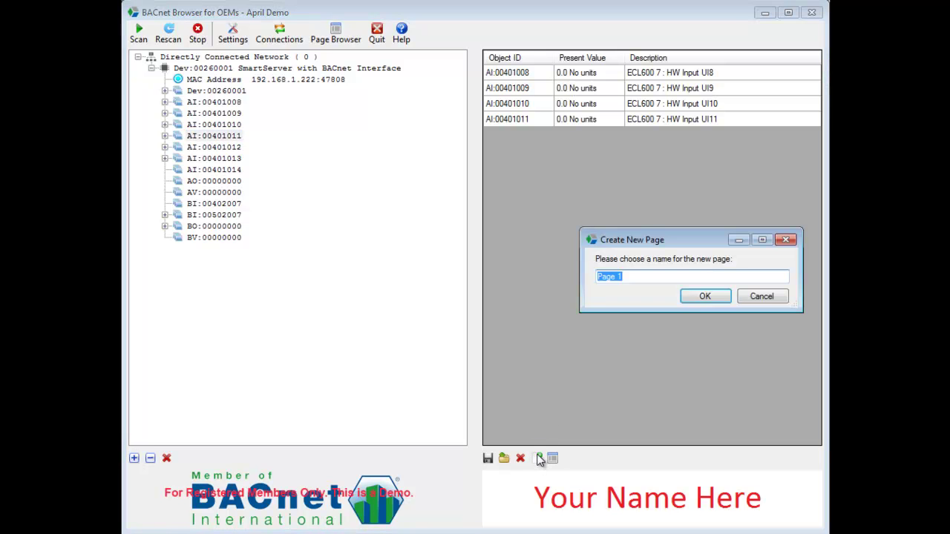
drag(706, 239, 616, 212)
text(Page test)
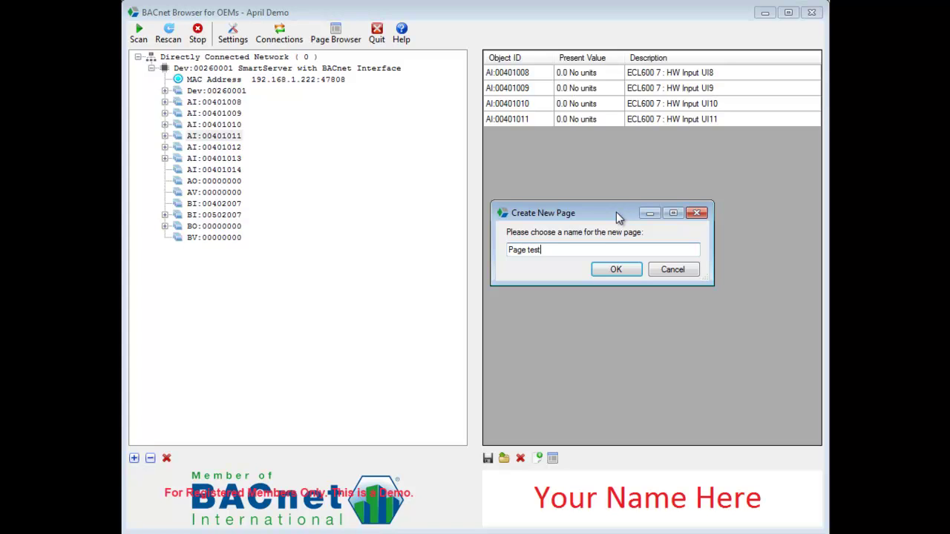
click(614, 271)
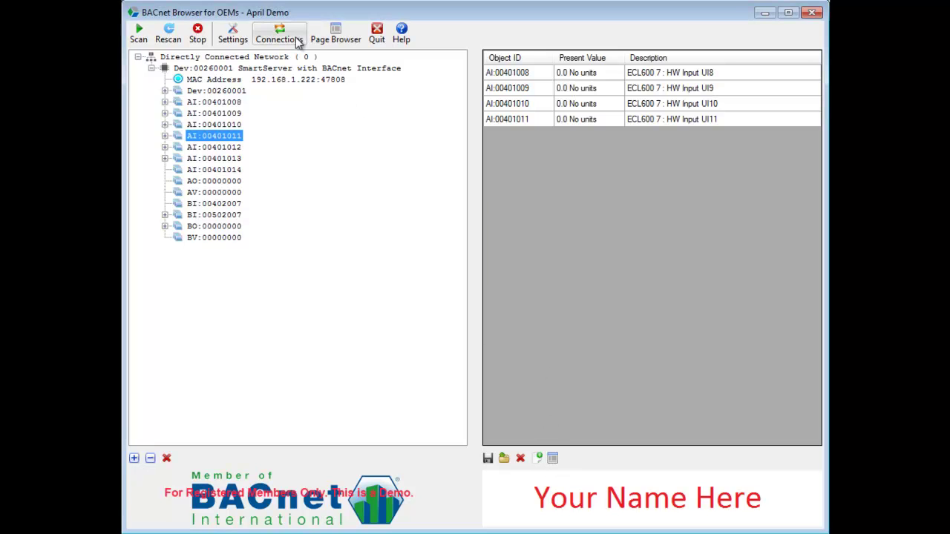
In the Page Browser, cycle through the ECL 600, Test and Page test pages, ending on Page test.
click(354, 37)
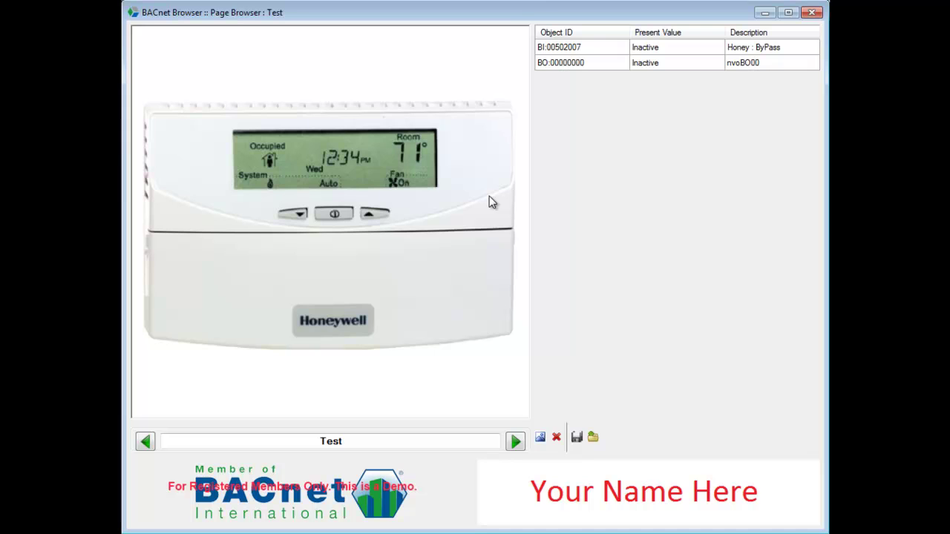
click(515, 442)
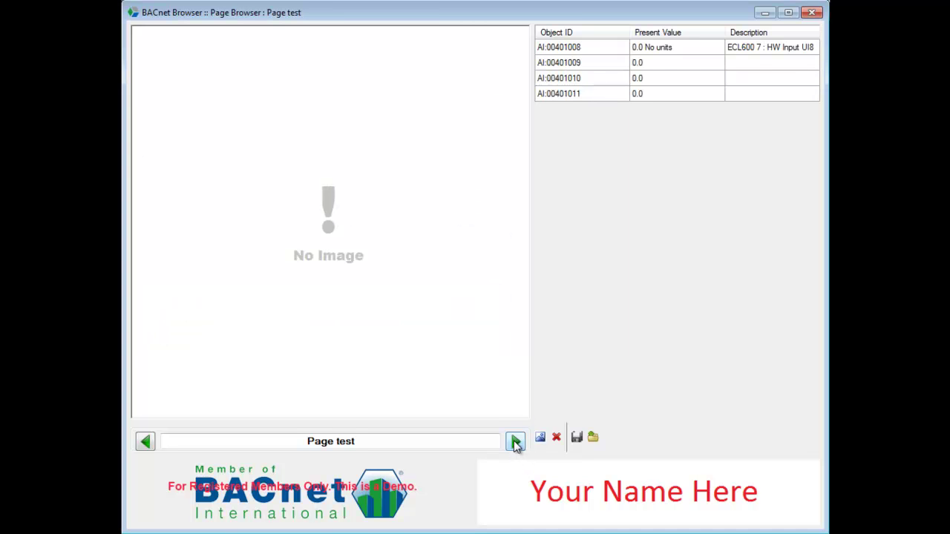
click(515, 441)
click(515, 442)
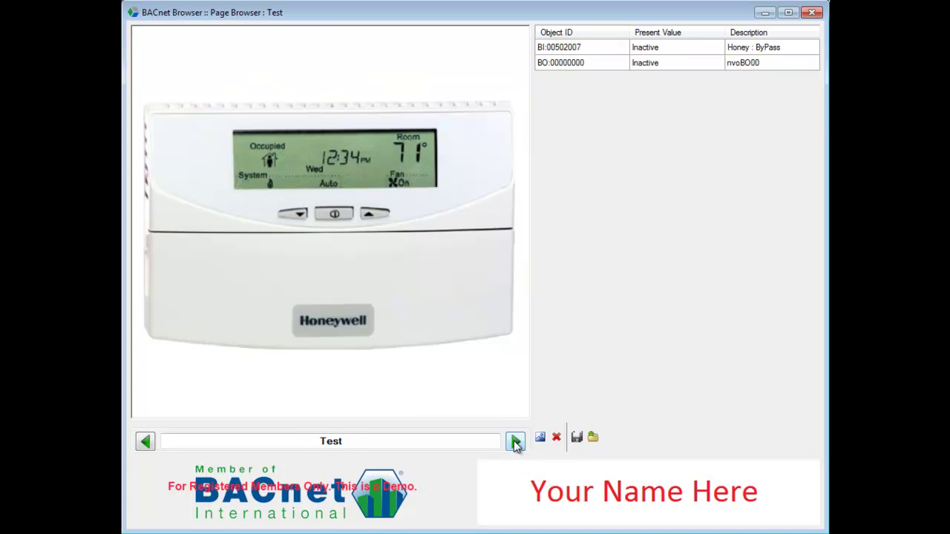
click(515, 441)
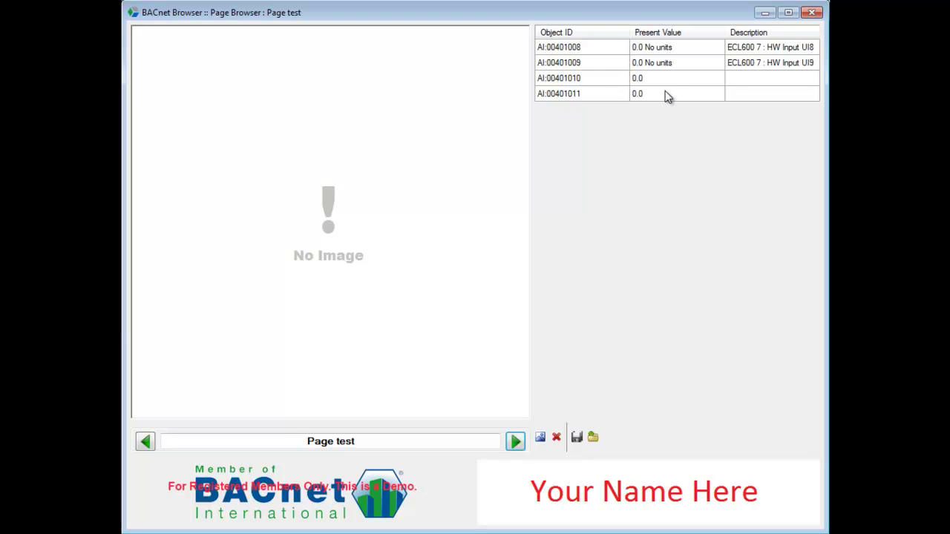
click(516, 441)
click(516, 441)
click(516, 441)
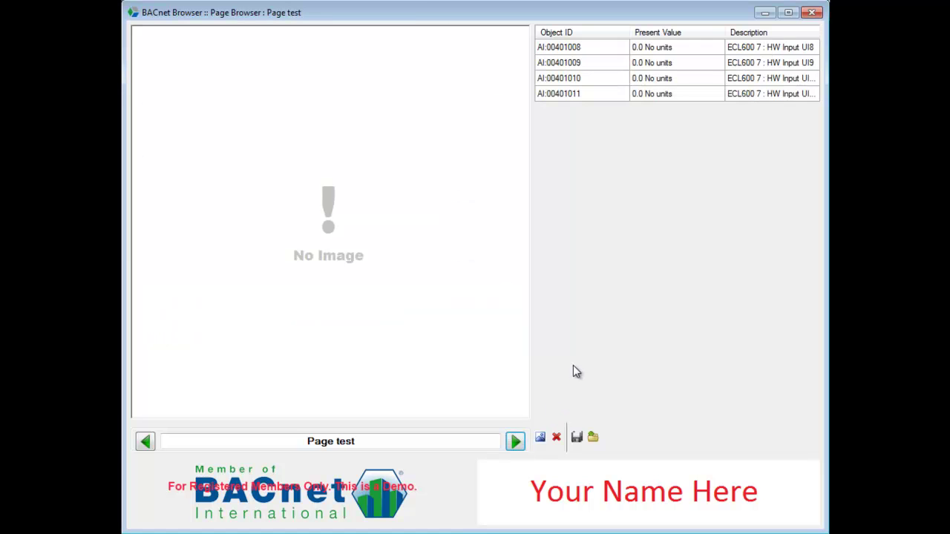
click(545, 430)
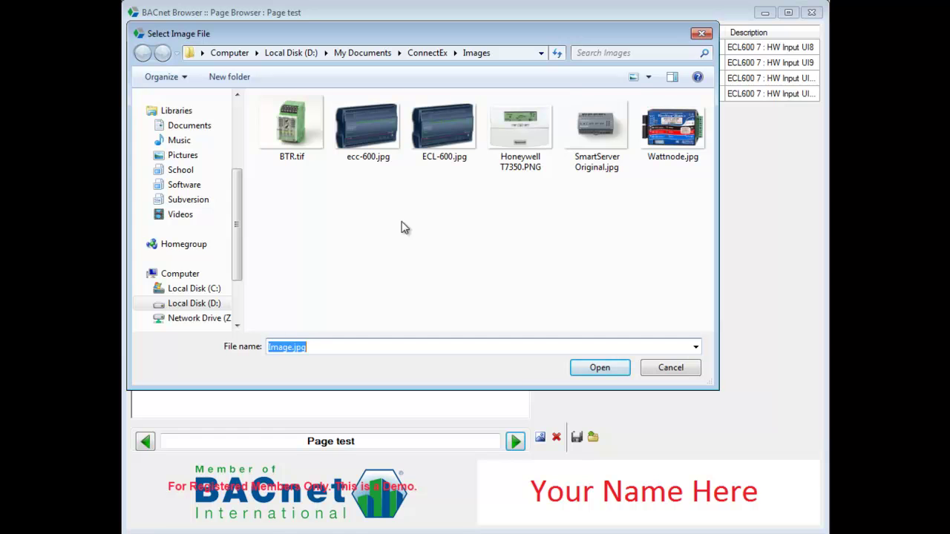
Set ECL-600.jpg as the Page test image and cycle through the pages, ending on Test.
click(441, 145)
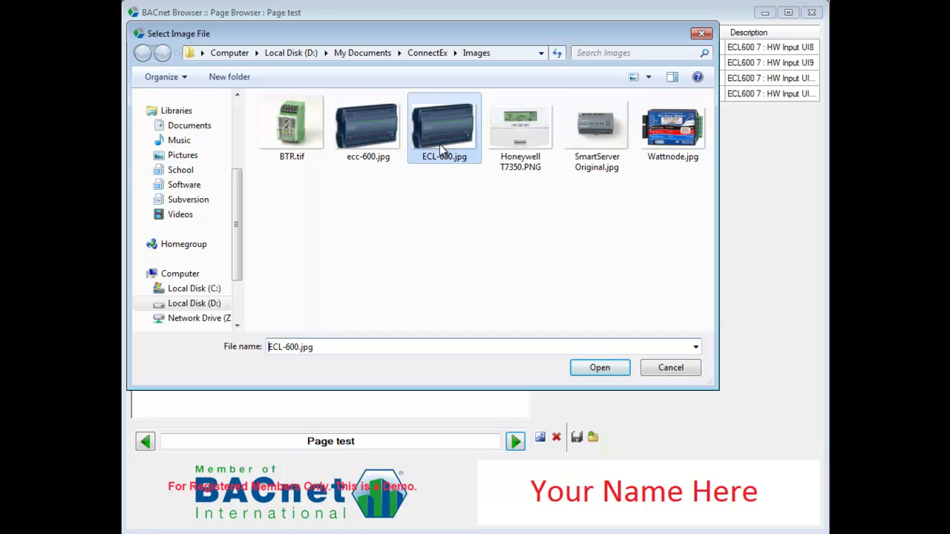
click(600, 367)
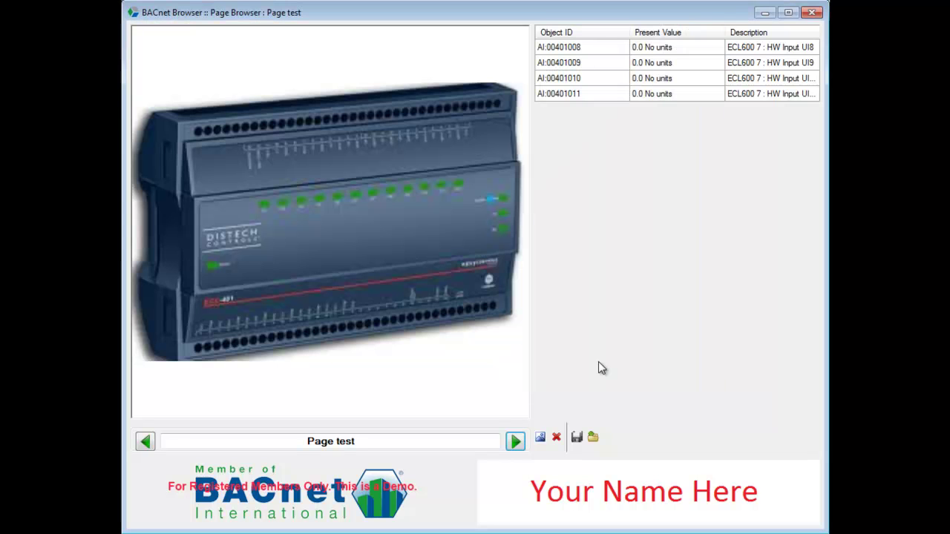
click(515, 442)
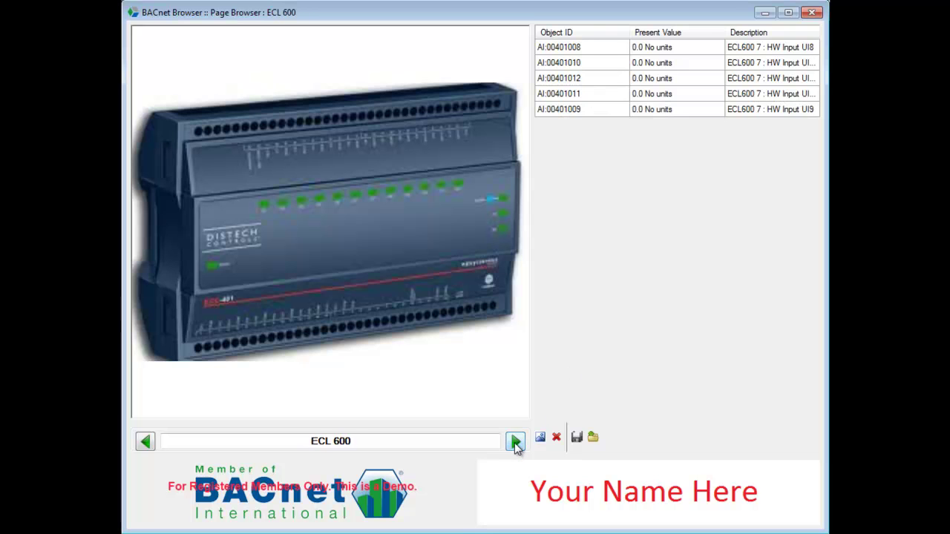
click(515, 443)
click(515, 442)
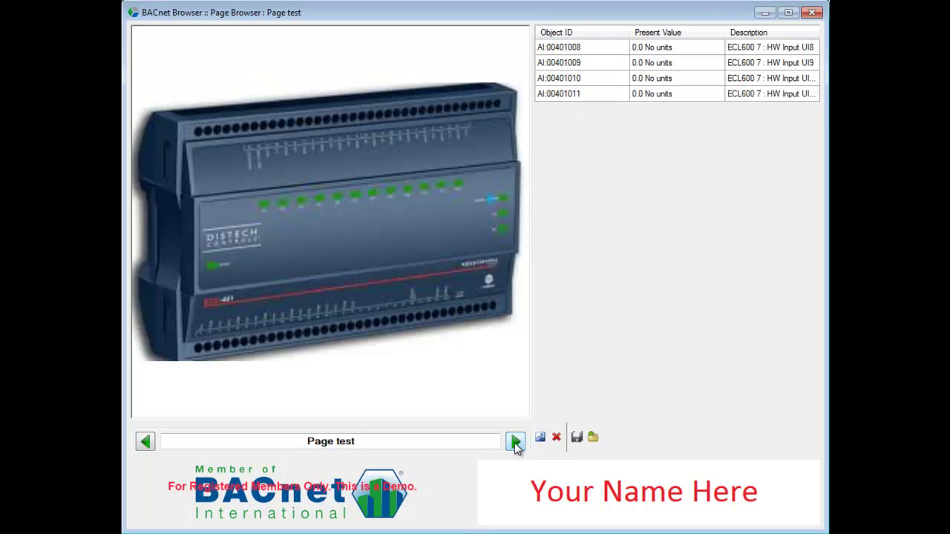
click(515, 442)
click(515, 442)
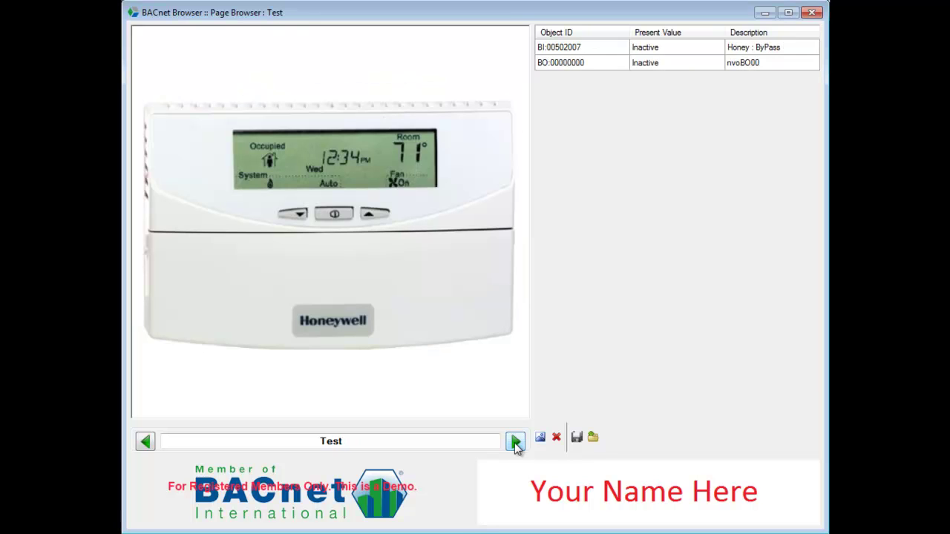
click(578, 438)
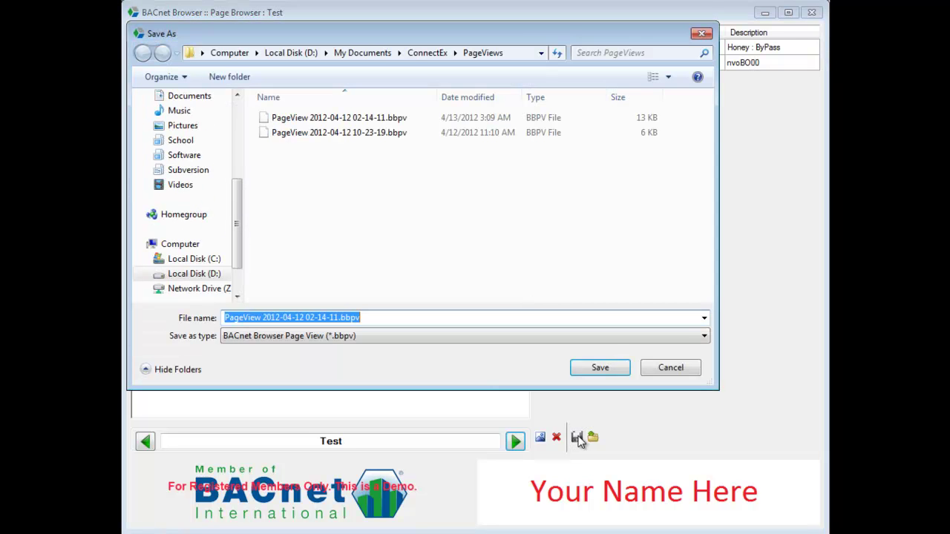
click(409, 118)
click(585, 368)
click(722, 283)
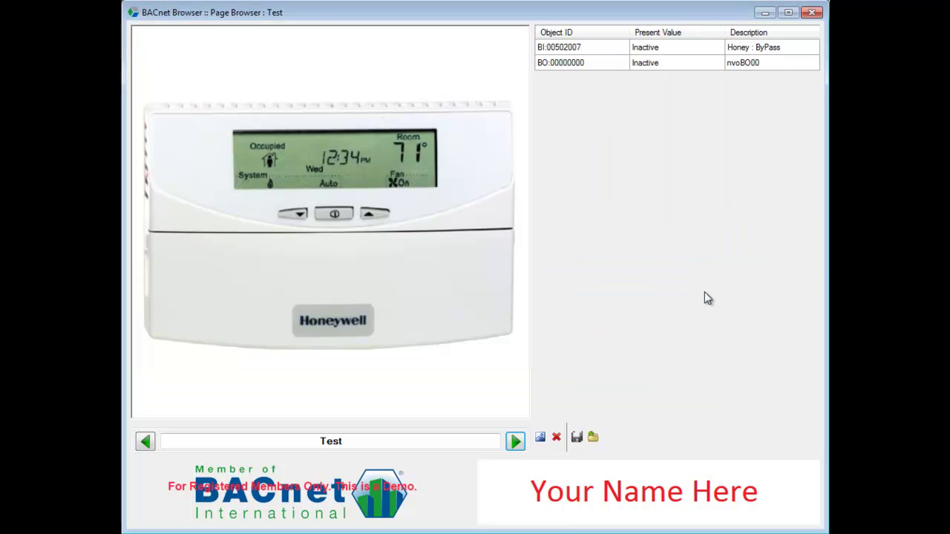
click(594, 438)
click(393, 117)
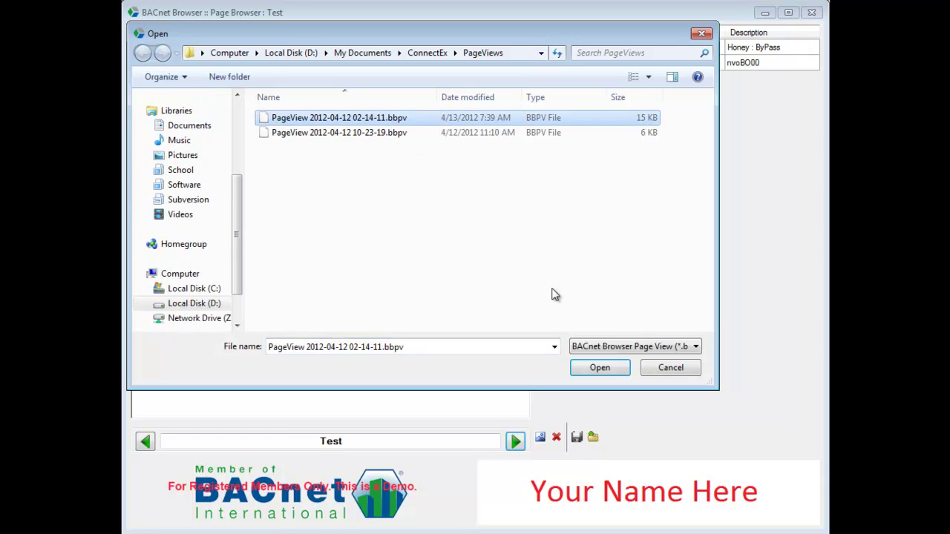
click(593, 363)
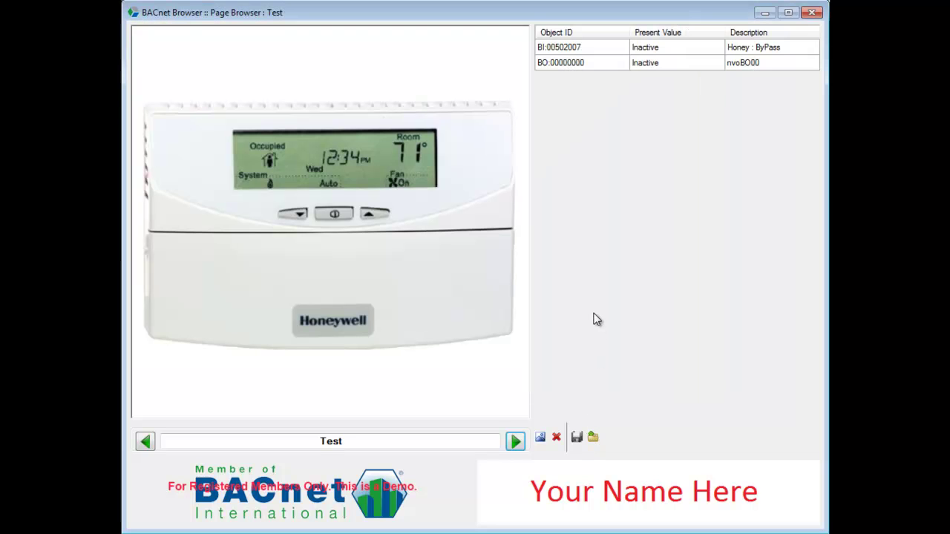
Page through to the ECL 600 page and delete it.
click(518, 443)
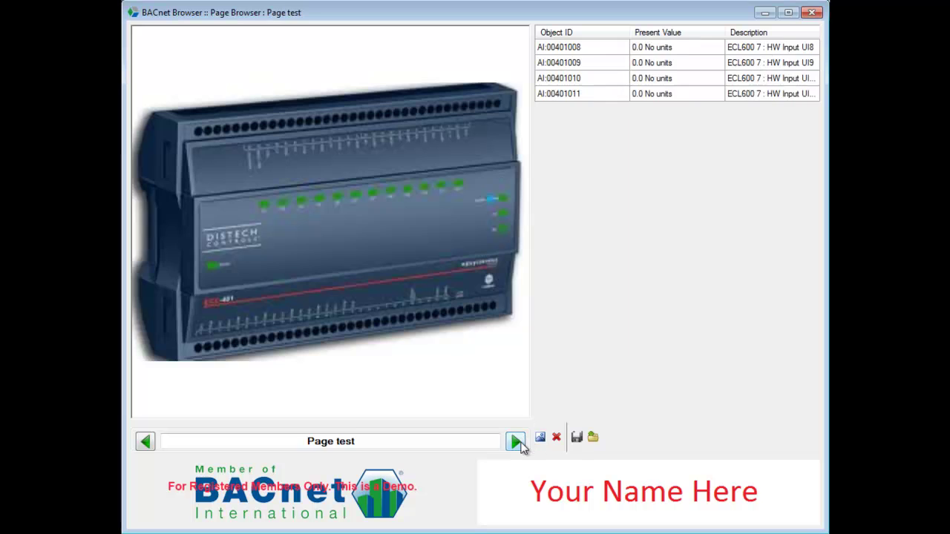
click(517, 443)
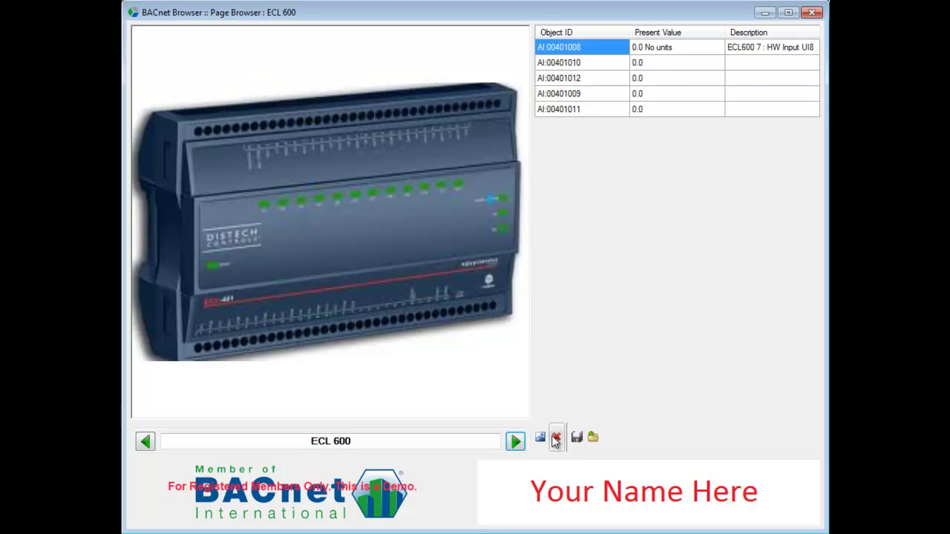
click(555, 438)
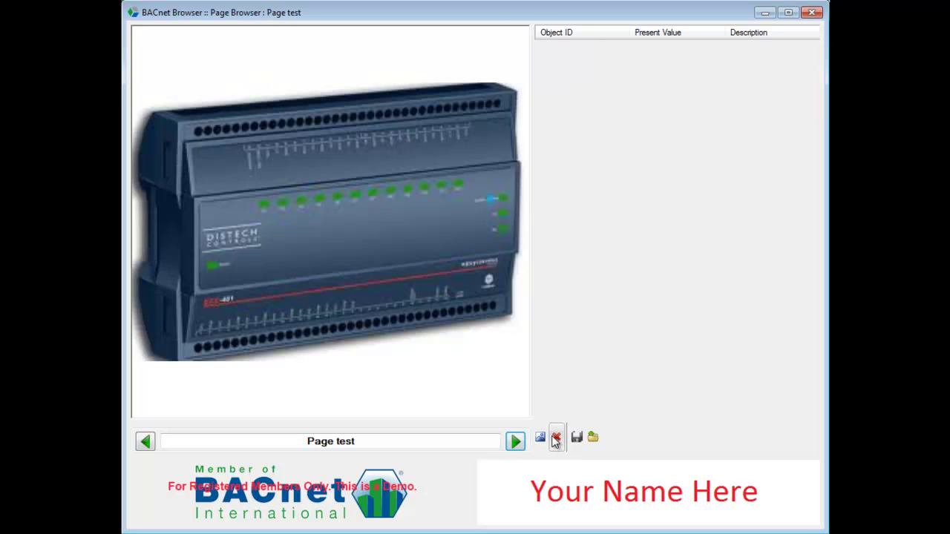
Delete the two remaining pages until No Pages Found, close the Page Browser, and deselect AI:00401011.
click(556, 439)
click(555, 439)
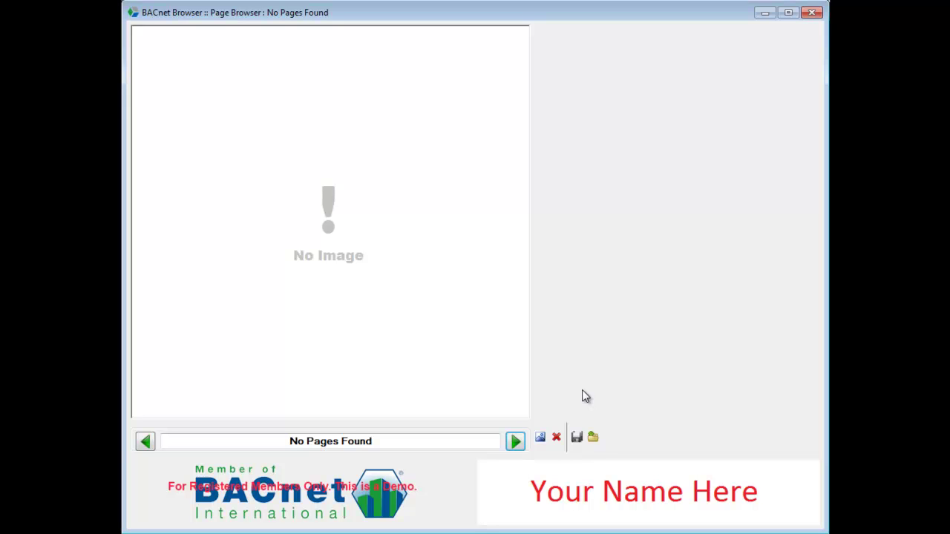
click(814, 15)
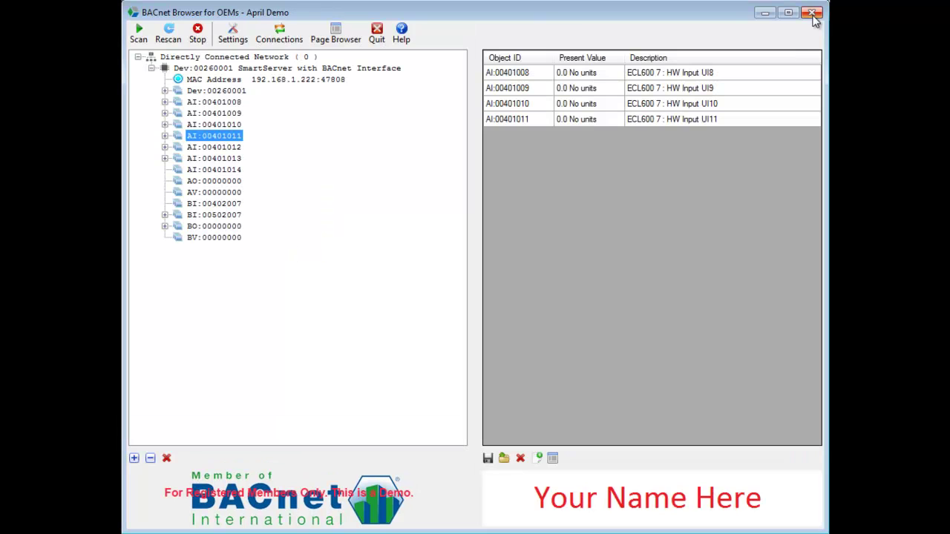
click(647, 252)
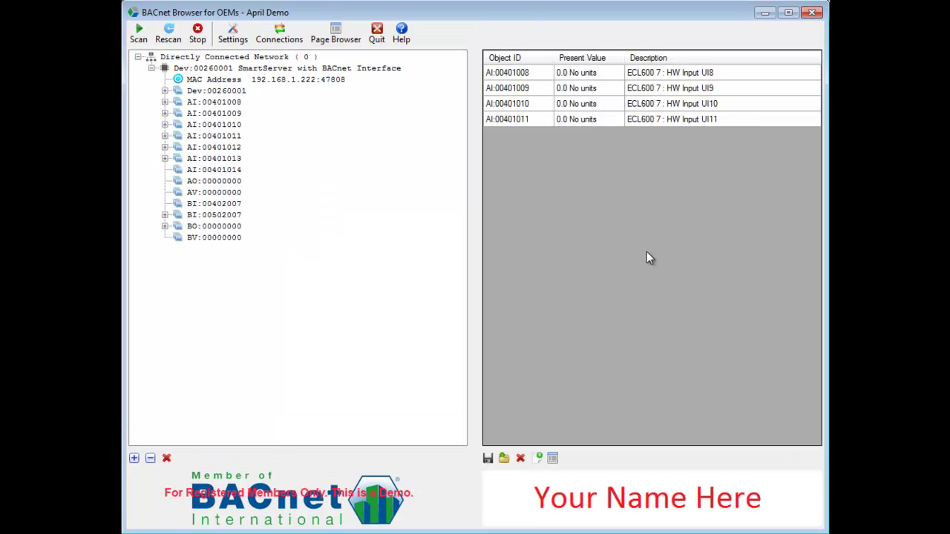